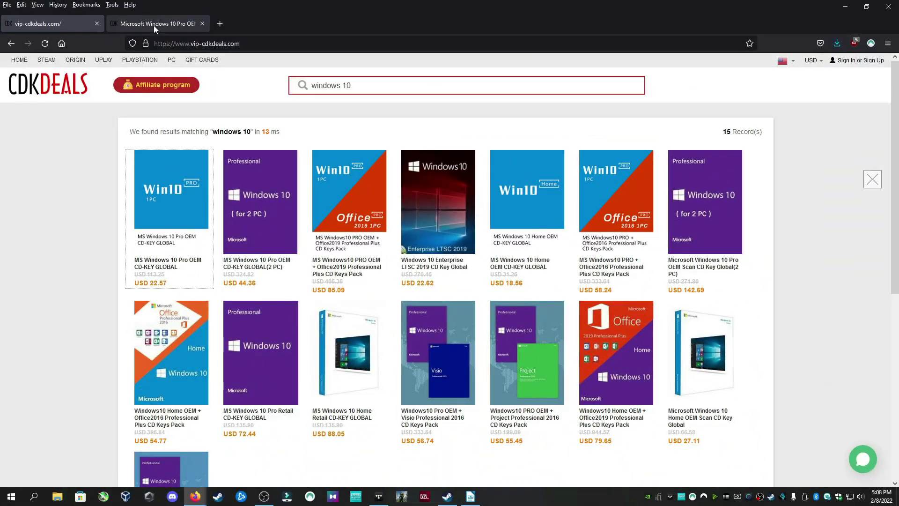
# Step: Buy the Windows 10 Pro OEM key with promo code NK25, submitting the USD 15.80 order
pyautogui.click(153, 25)
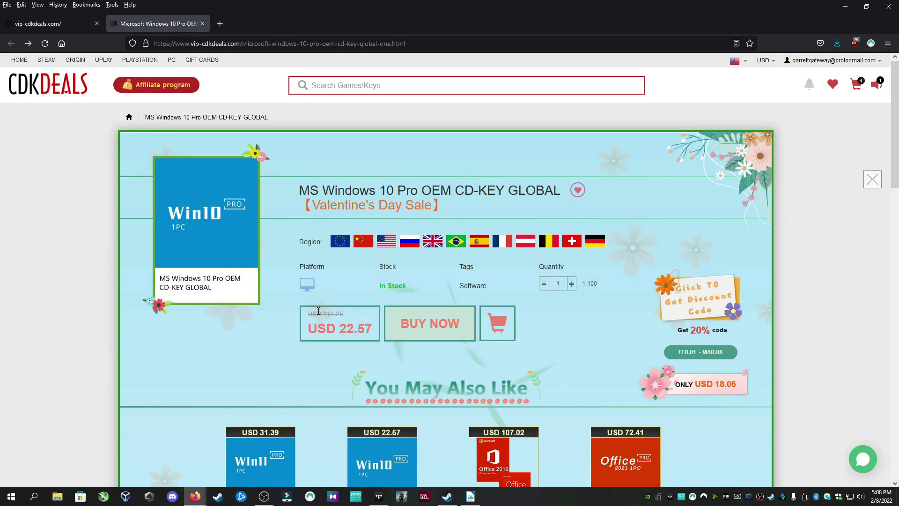
pyautogui.click(434, 333)
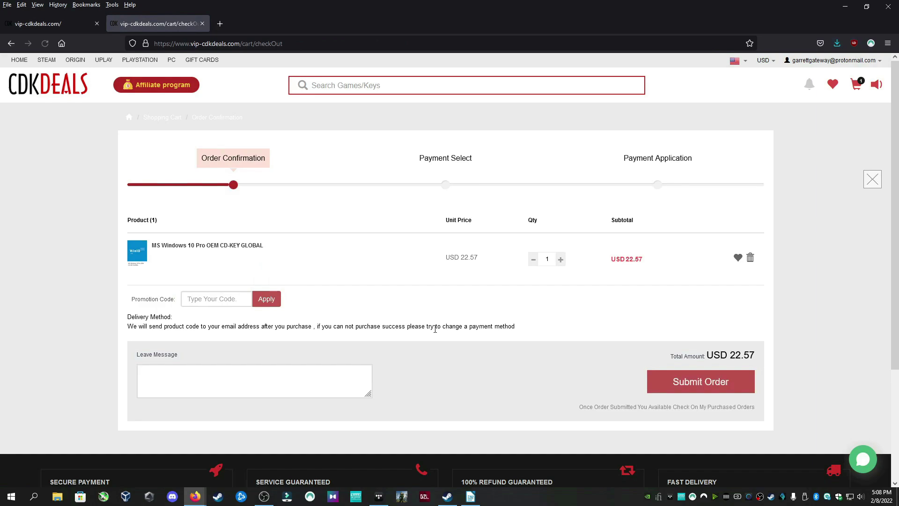
pyautogui.click(229, 298)
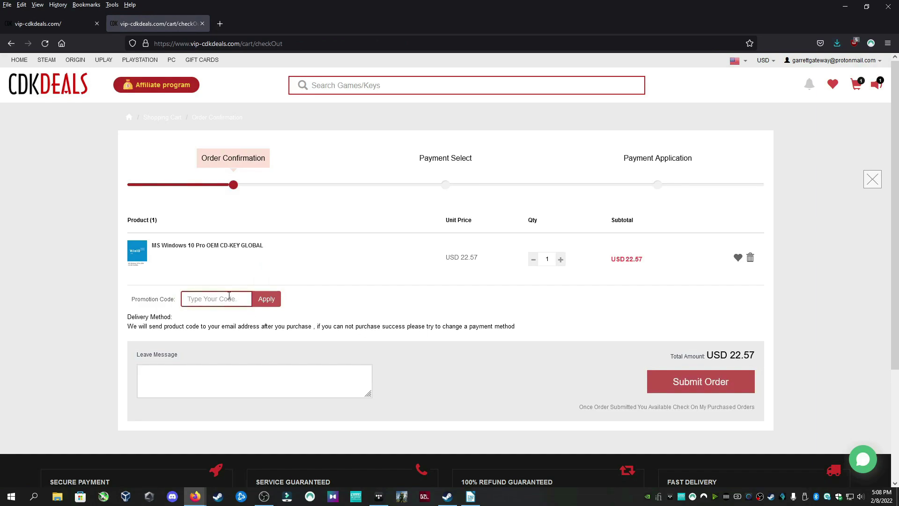
pyautogui.write('NK25')
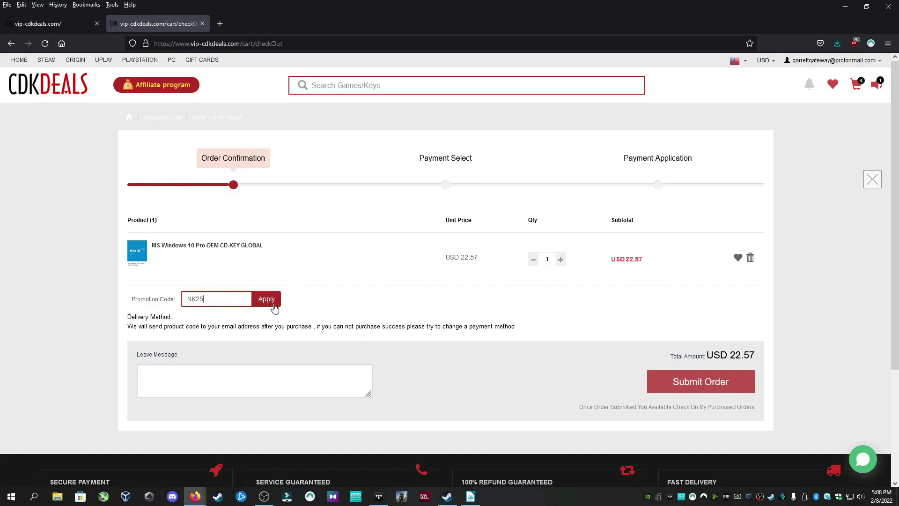
pyautogui.click(273, 301)
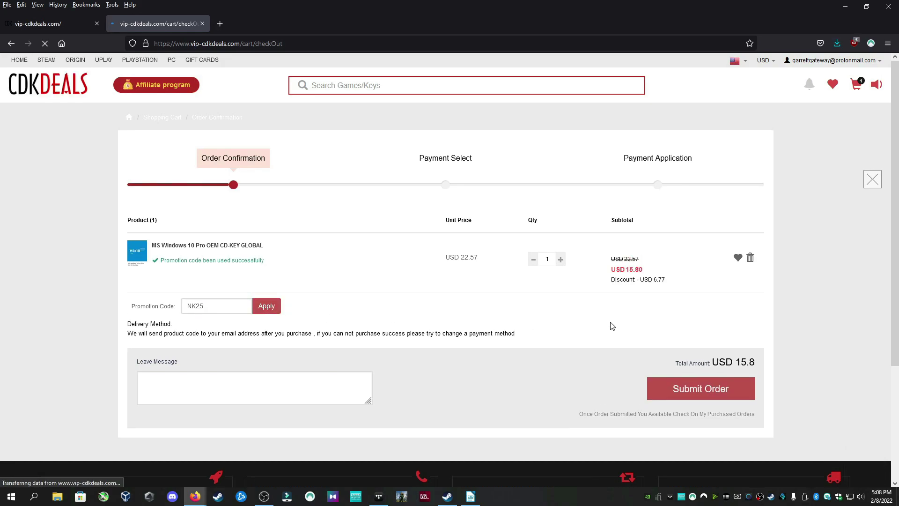
pyautogui.click(701, 343)
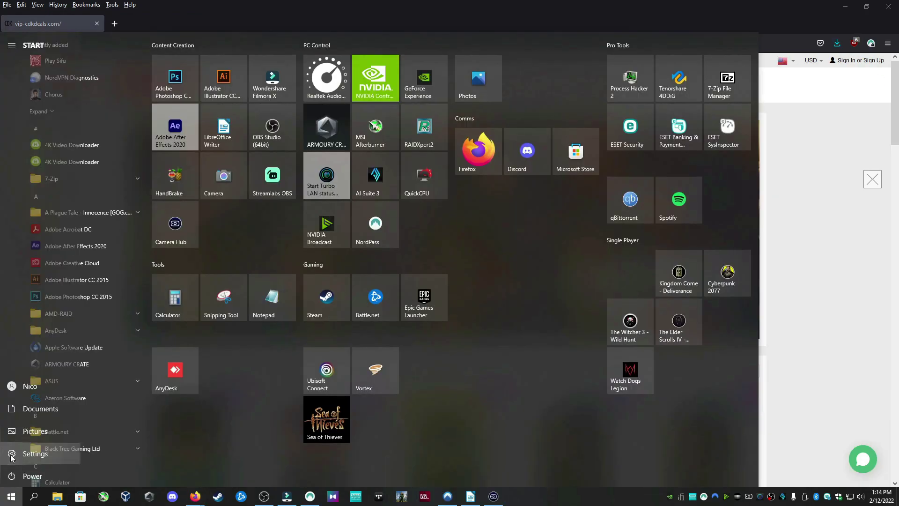
# Step: Paste the purchased key under System > About > Change product key and activate Windows 10 Pro
pyautogui.click(10, 452)
pyautogui.click(126, 187)
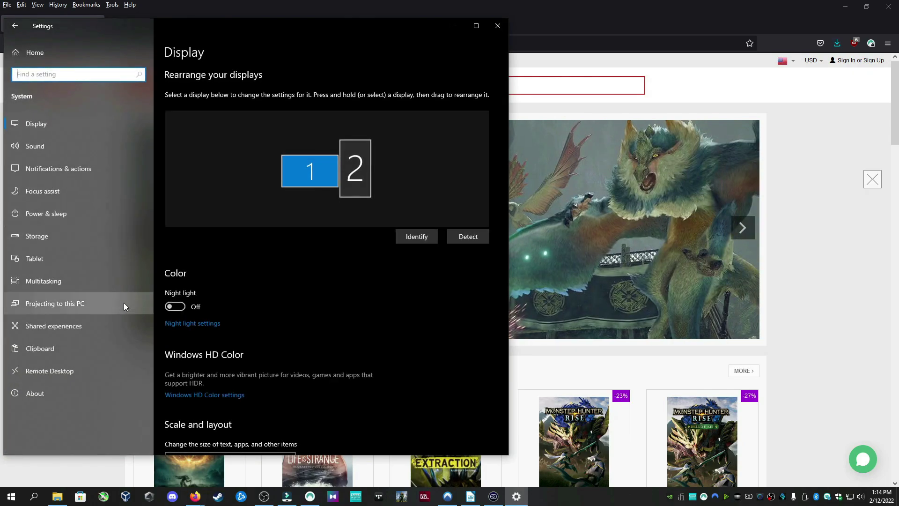
pyautogui.click(89, 392)
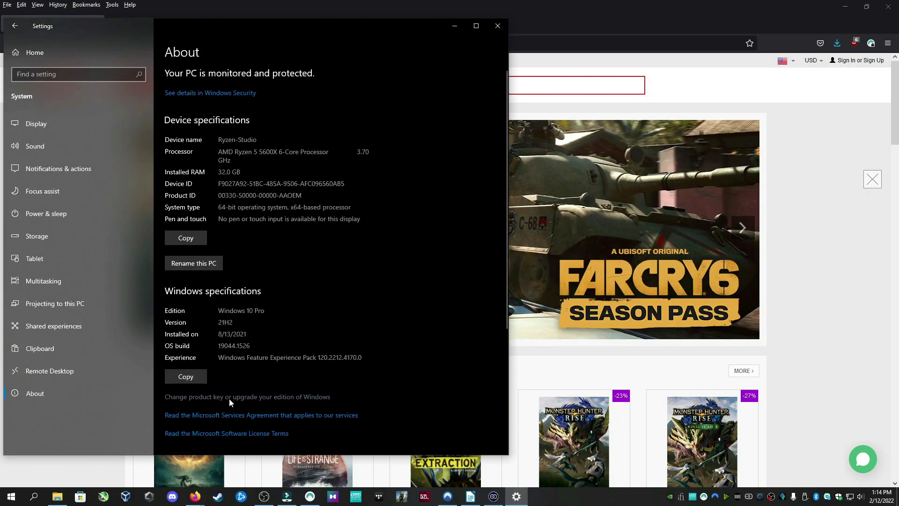
pyautogui.click(229, 397)
pyautogui.click(221, 201)
pyautogui.hotkey('ctrl', 'v')
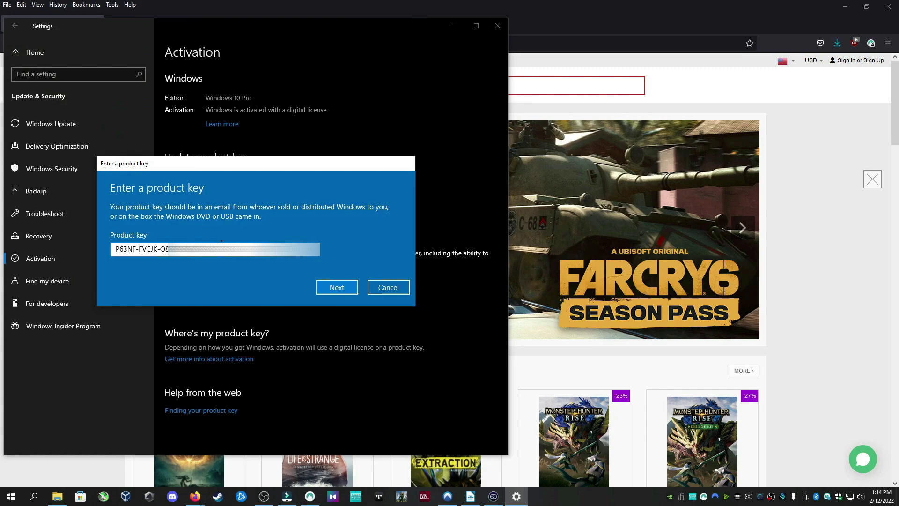
pyautogui.click(338, 287)
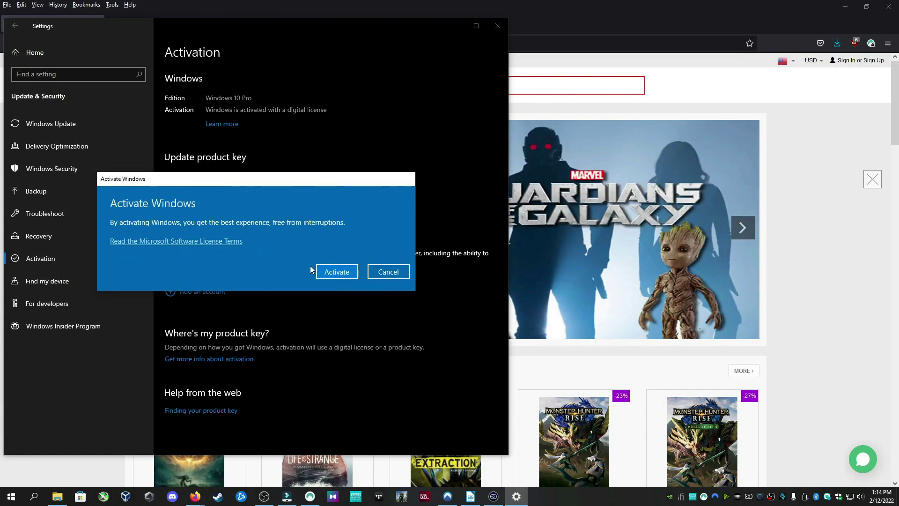
pyautogui.click(335, 271)
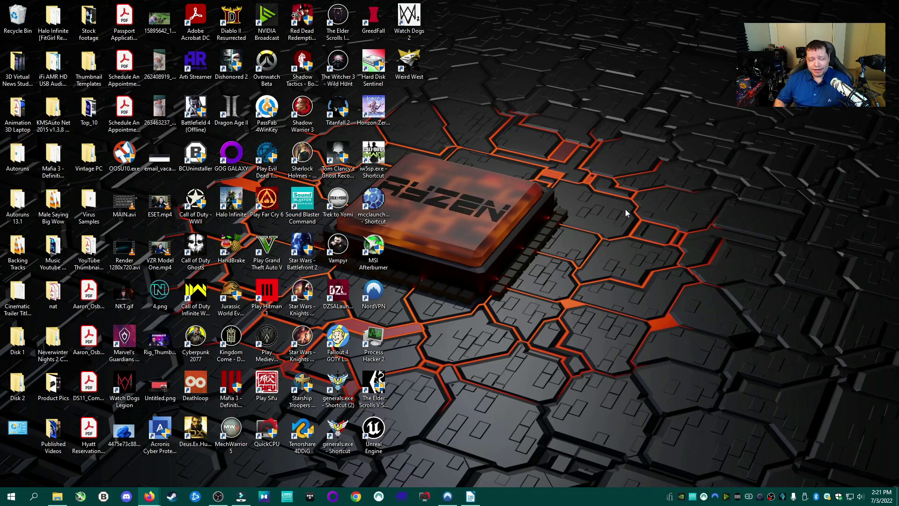
# Step: Open Task Manager from the taskbar menu and show its Startup tab
pyautogui.rightClick(557, 500)
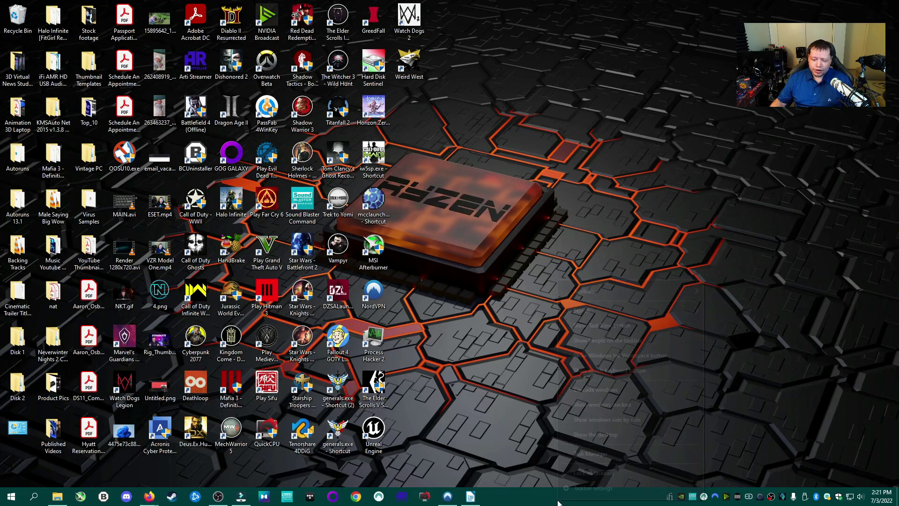
pyautogui.click(583, 454)
pyautogui.click(384, 179)
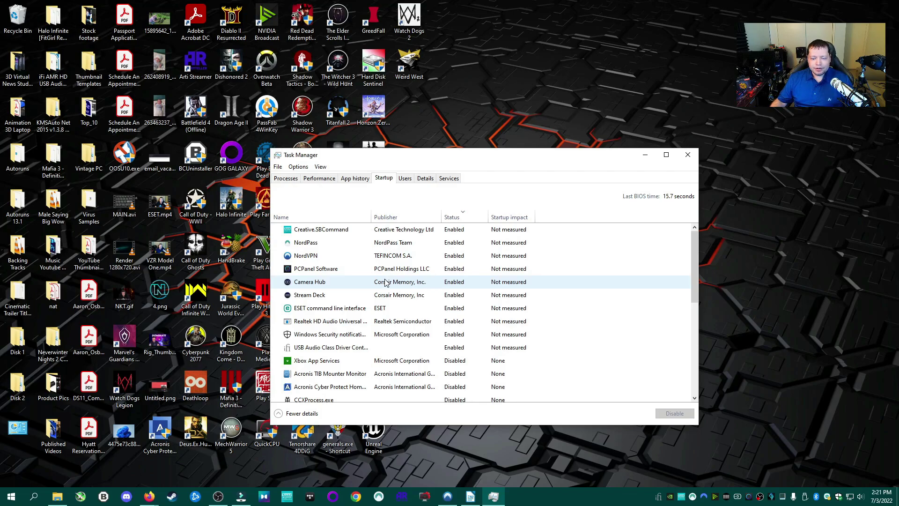
# Step: Select the Steam entry and look over the rest of the startup apps list
pyautogui.scroll(-6, 385, 283)
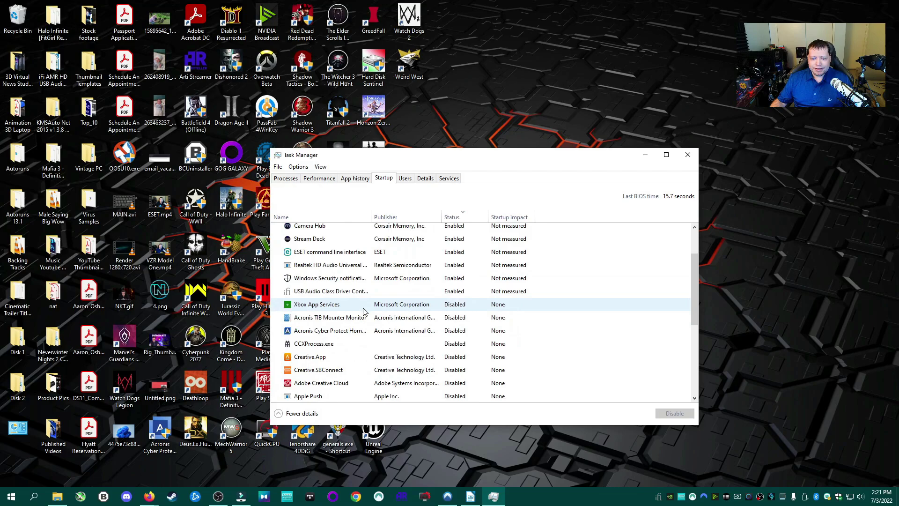
pyautogui.click(318, 290)
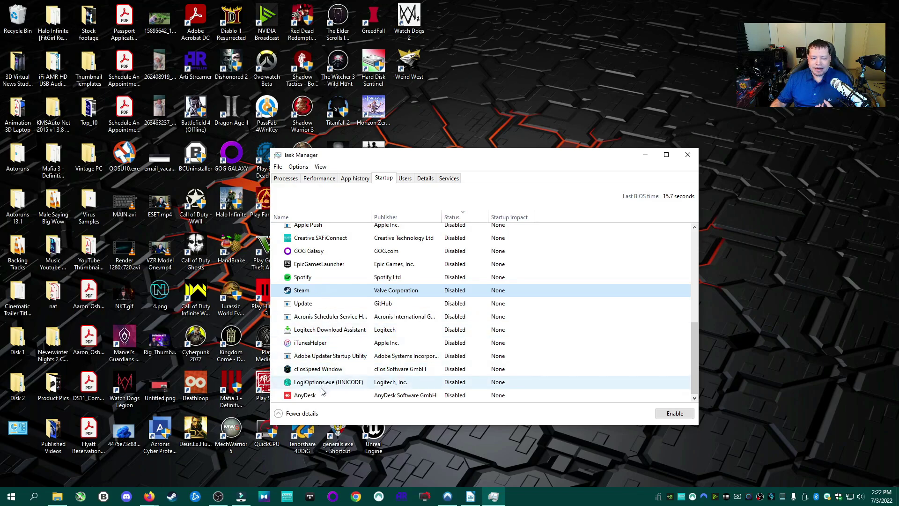
pyautogui.scroll(8, 323, 393)
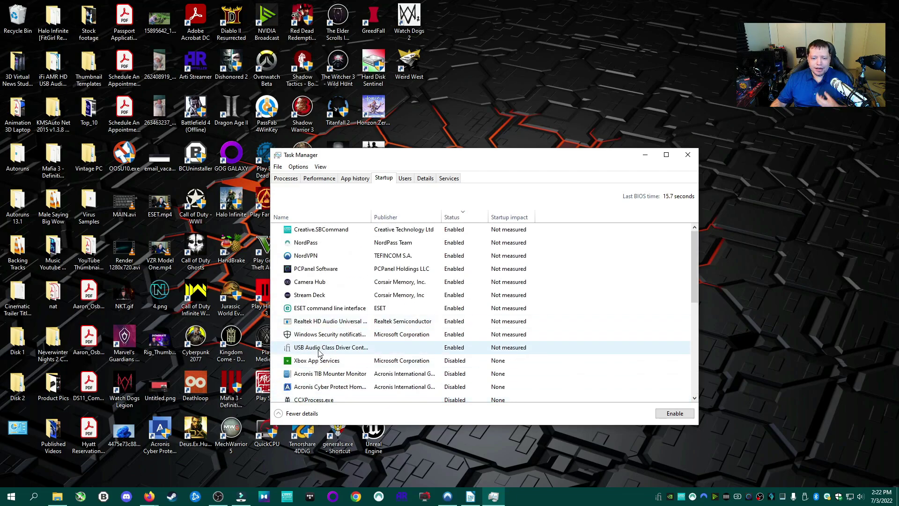
pyautogui.scroll(-1, 322, 353)
pyautogui.scroll(-3, 318, 352)
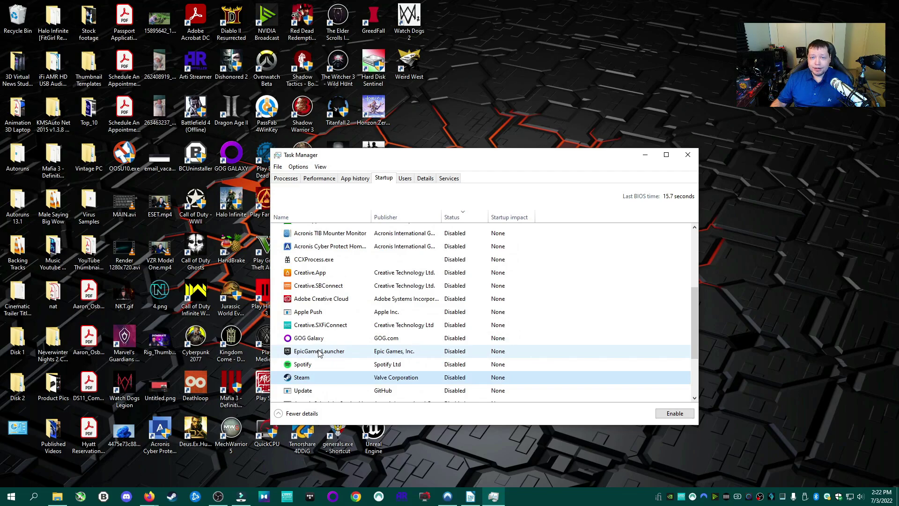
pyautogui.scroll(-2, 318, 352)
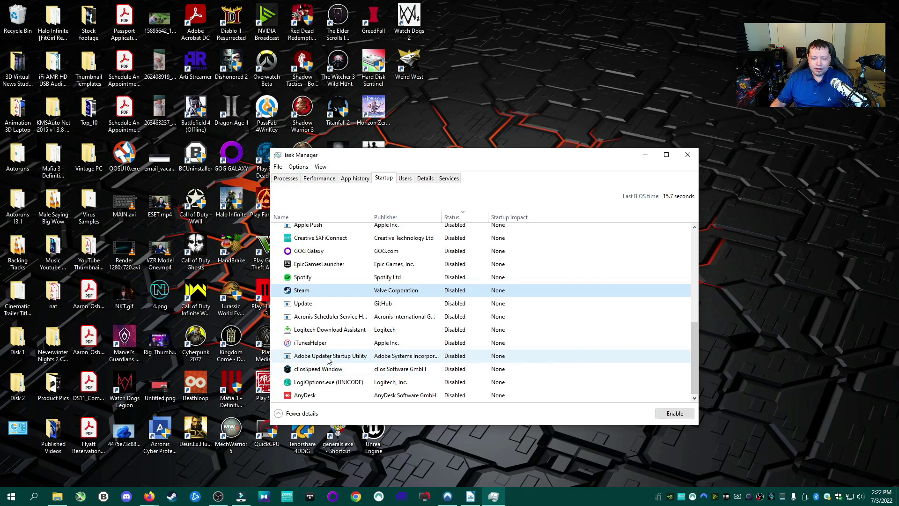
# Step: Switch Steam's startup entry to Enabled, then back to Disabled
pyautogui.rightClick(309, 294)
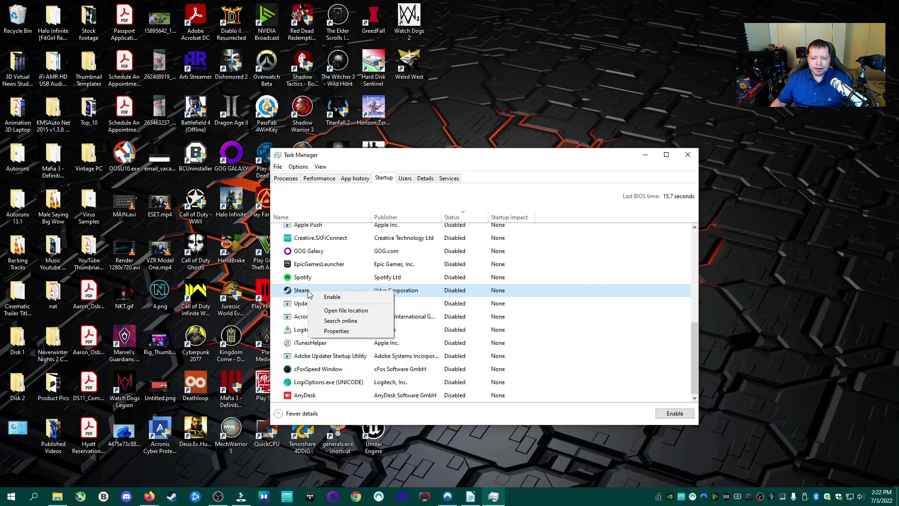
pyautogui.click(332, 298)
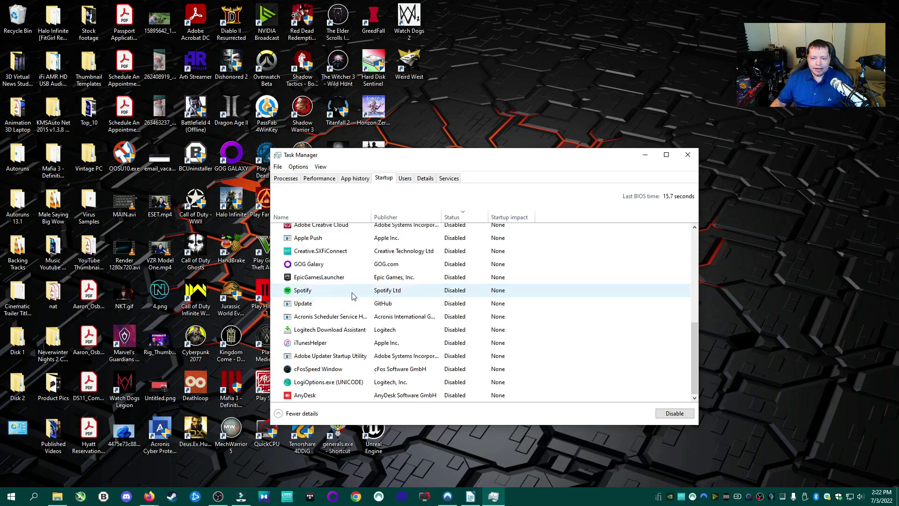
pyautogui.scroll(4, 318, 294)
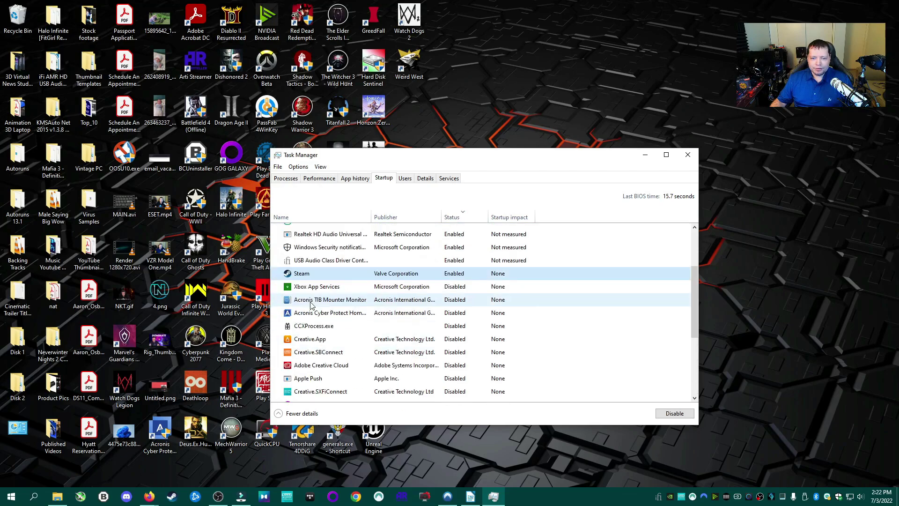
pyautogui.rightClick(301, 305)
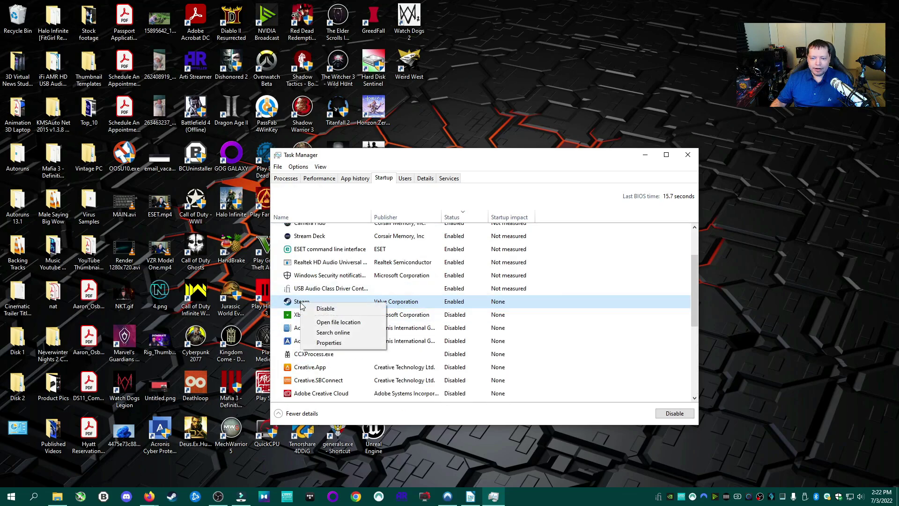
pyautogui.click(326, 310)
pyautogui.scroll(2, 343, 303)
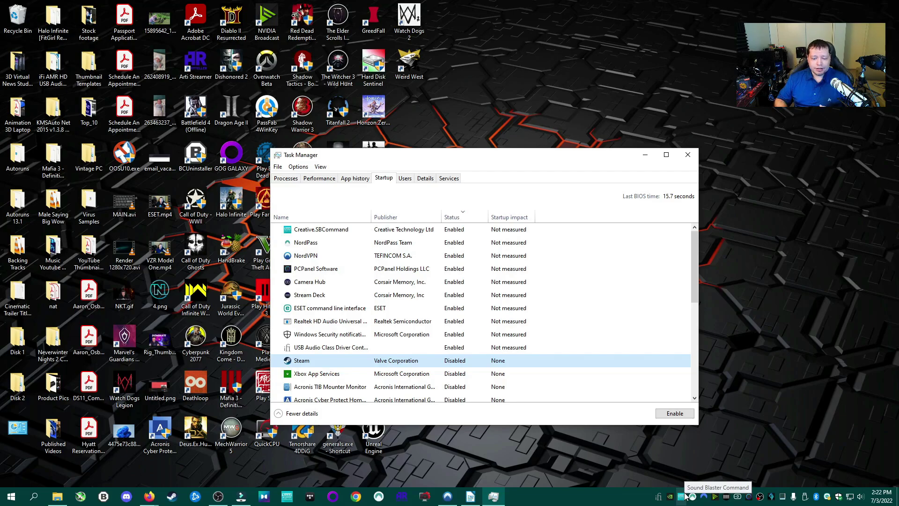
# Step: Review the startup apps list once more and close Task Manager
pyautogui.scroll(-3, 342, 303)
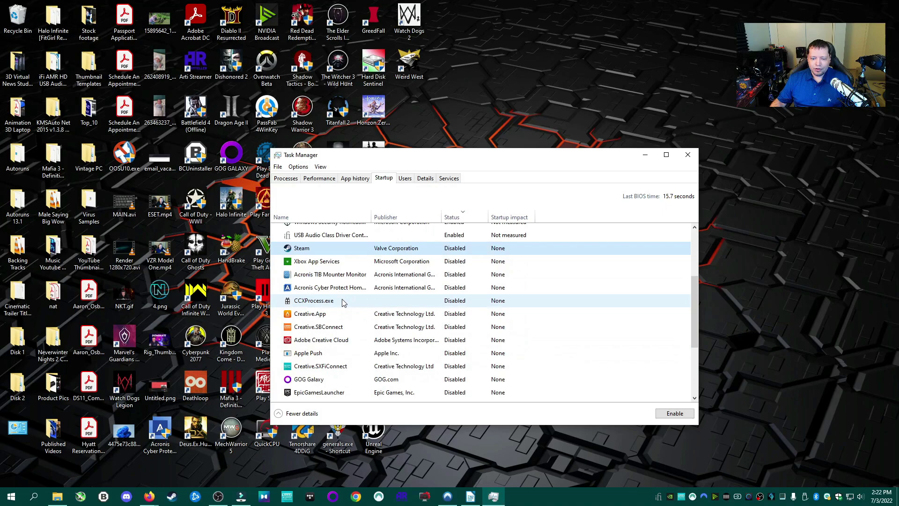
pyautogui.scroll(-3, 342, 302)
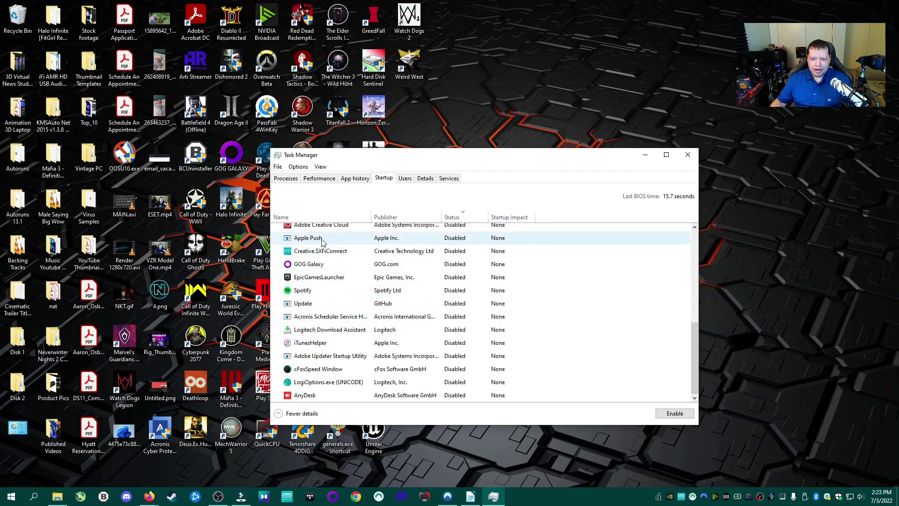
pyautogui.scroll(3, 320, 251)
pyautogui.scroll(2, 318, 246)
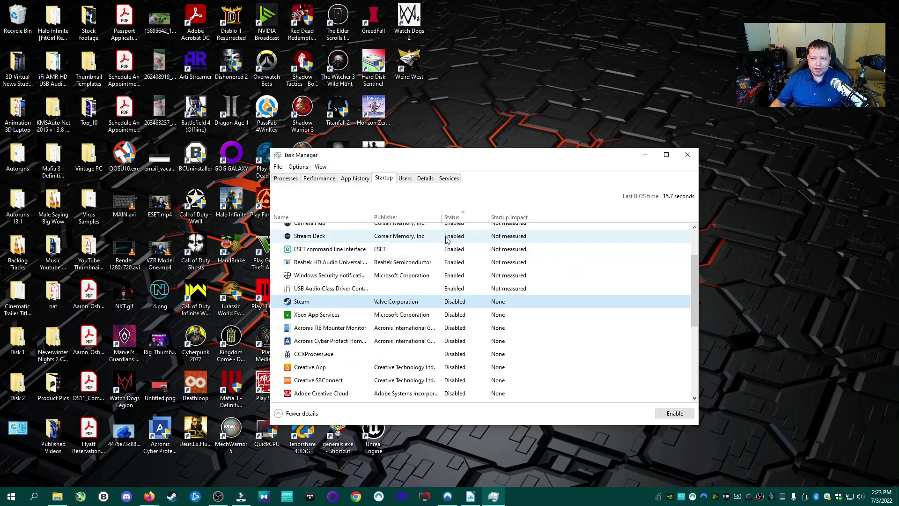
pyautogui.click(686, 155)
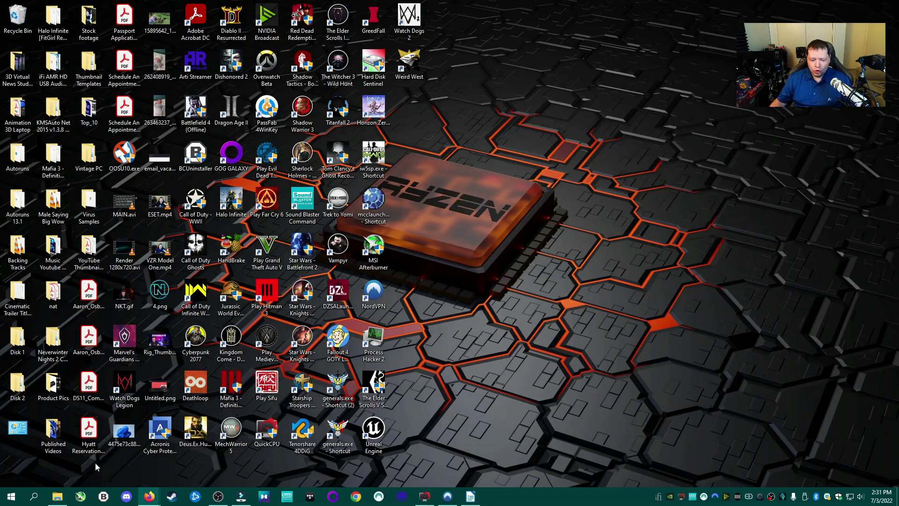
# Step: Search Windows for 'power' and open 'Choose a power plan'
pyautogui.click(37, 497)
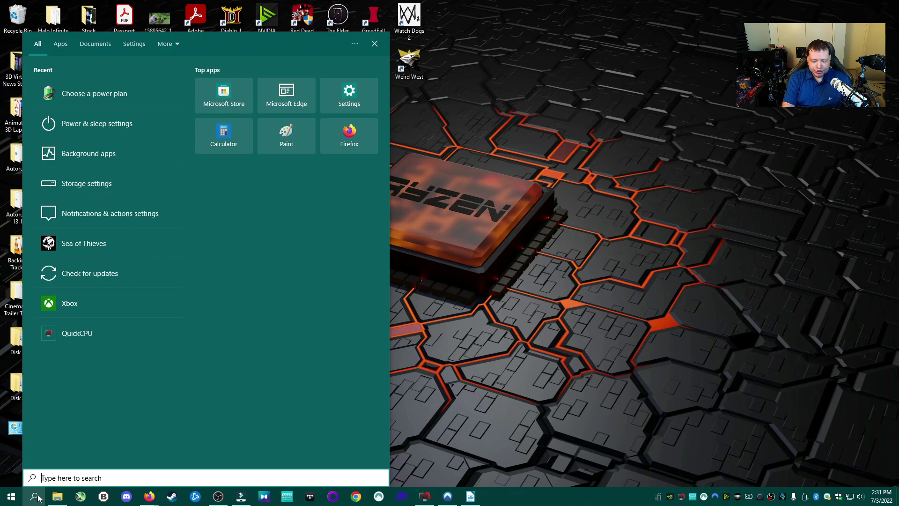
pyautogui.write('power')
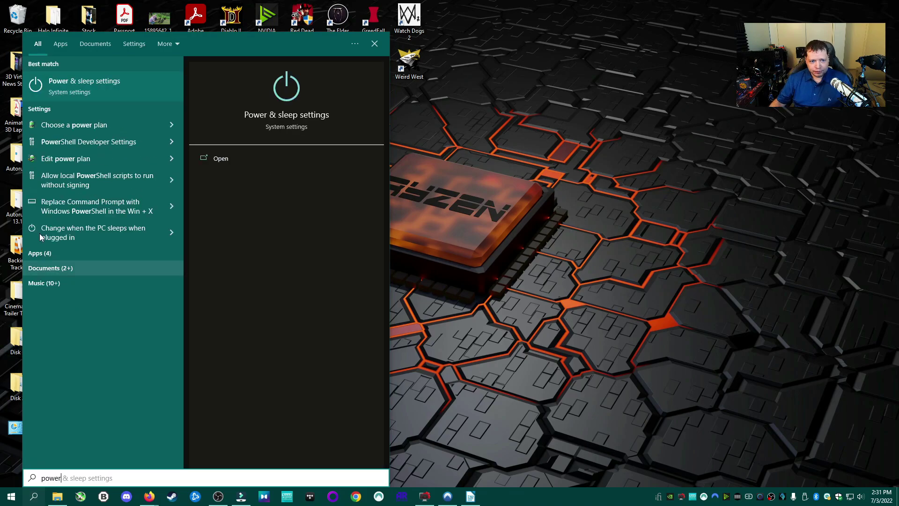
pyautogui.click(82, 126)
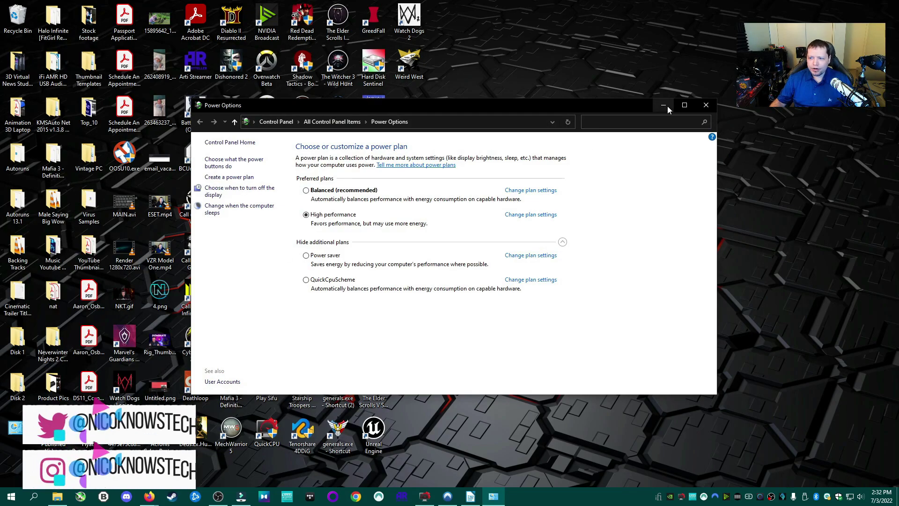
# Step: Restore the Quick CPU window from the taskbar
pyautogui.click(424, 497)
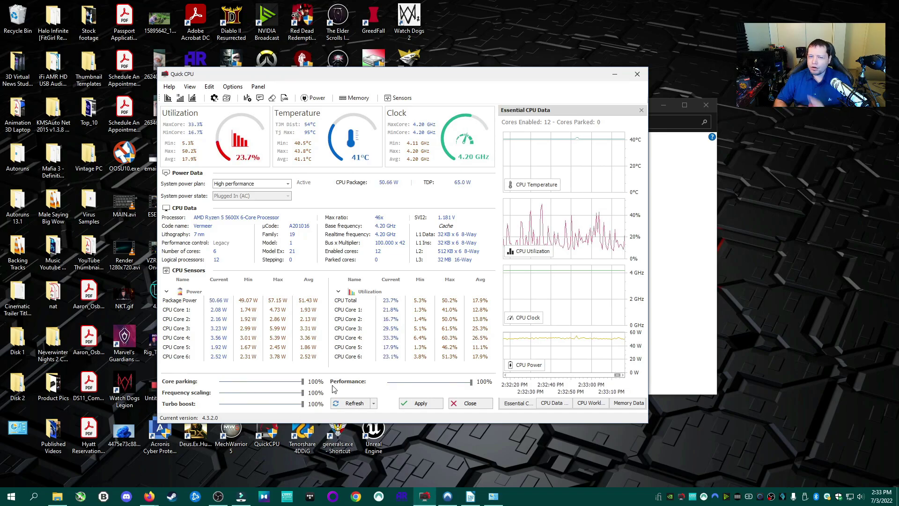
# Step: Accept Quick CPU's Maximum performance changes, dismiss the success message, and return to Power Options
pyautogui.click(193, 98)
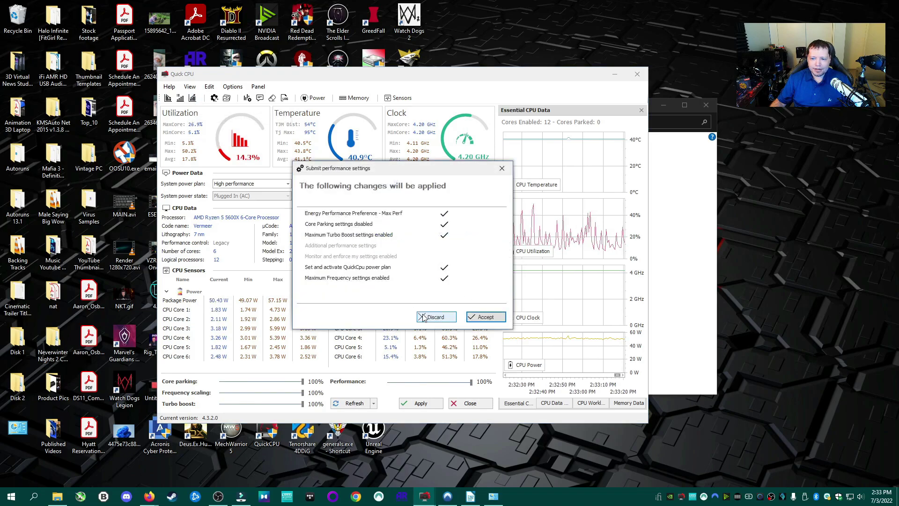
pyautogui.click(485, 318)
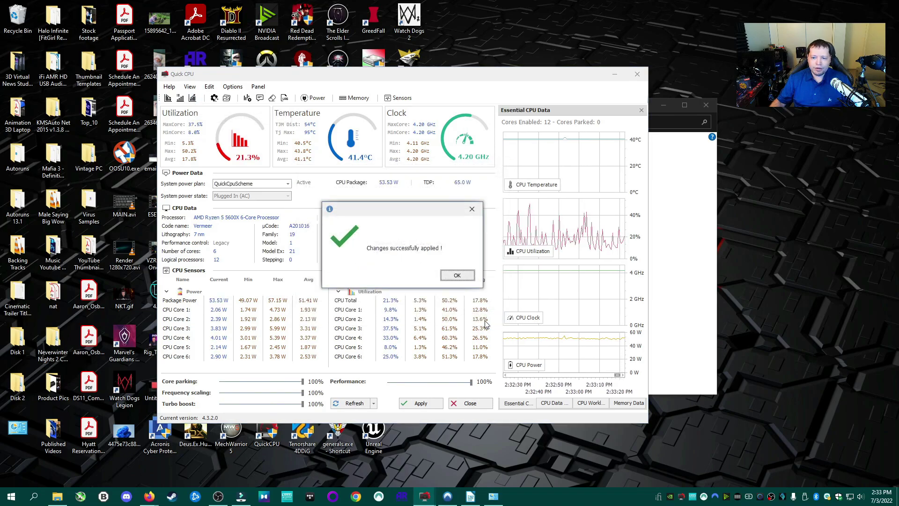
pyautogui.click(457, 276)
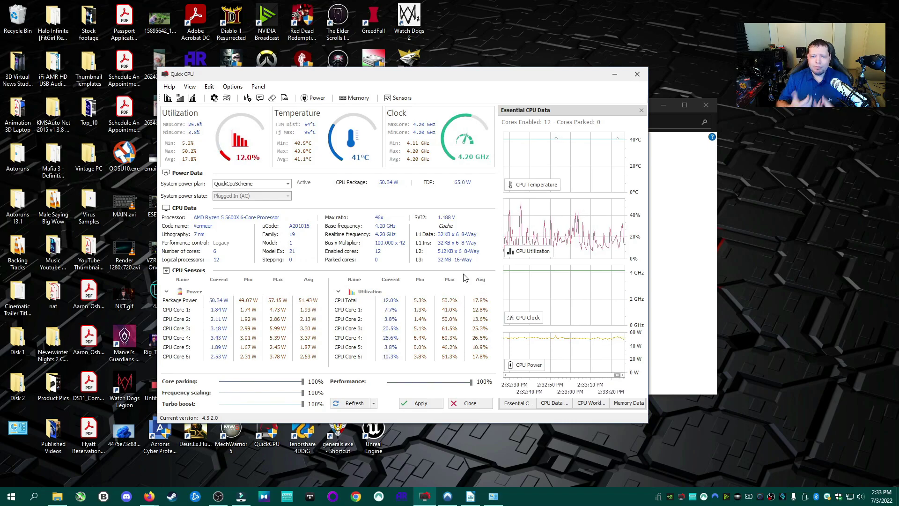
pyautogui.click(673, 245)
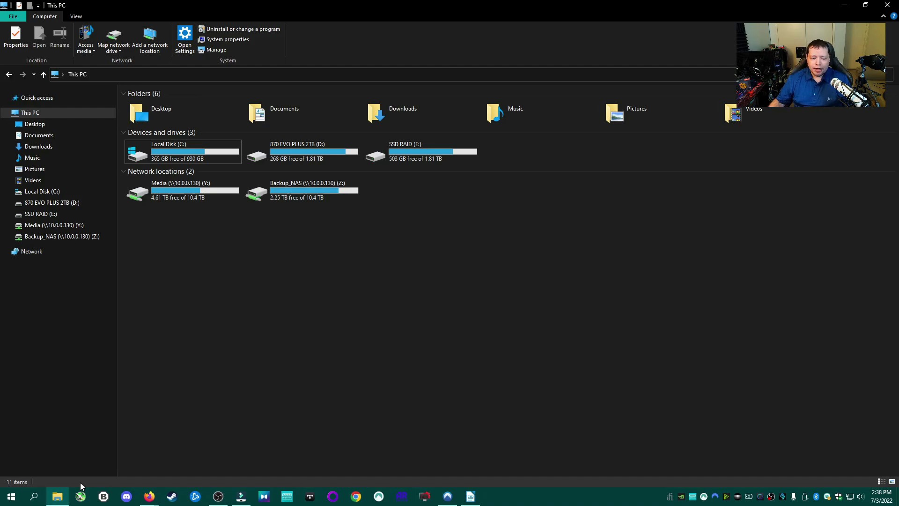
pyautogui.click(31, 500)
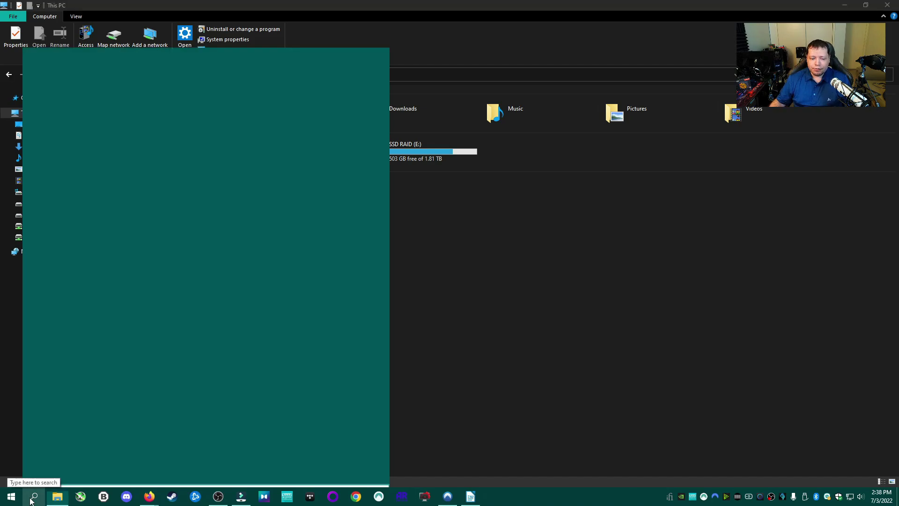
pyautogui.write('docum')
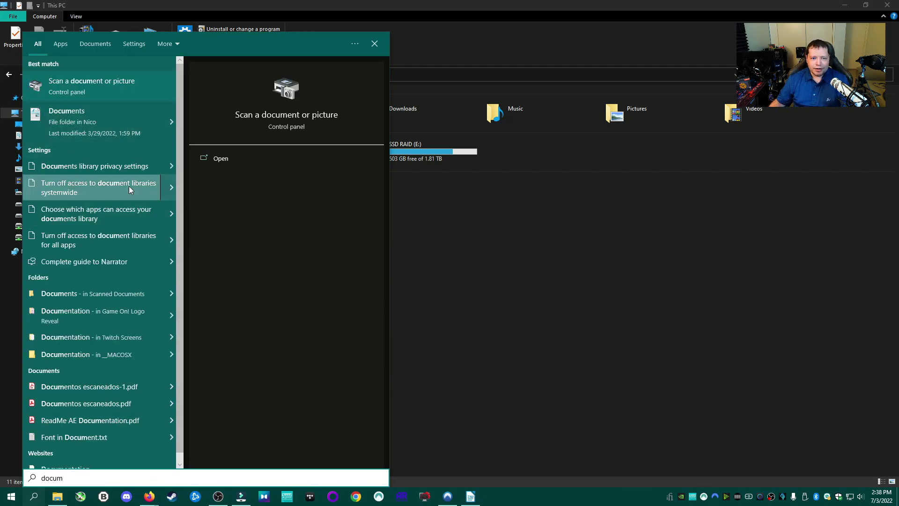
pyautogui.click(471, 294)
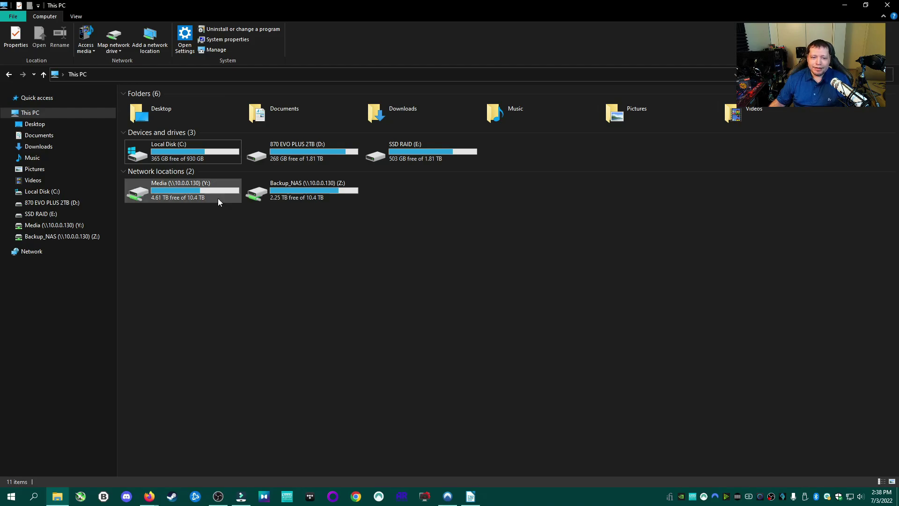
# Step: Uncheck content indexing in SSD RAID (E:) Properties and apply the change
pyautogui.rightClick(192, 149)
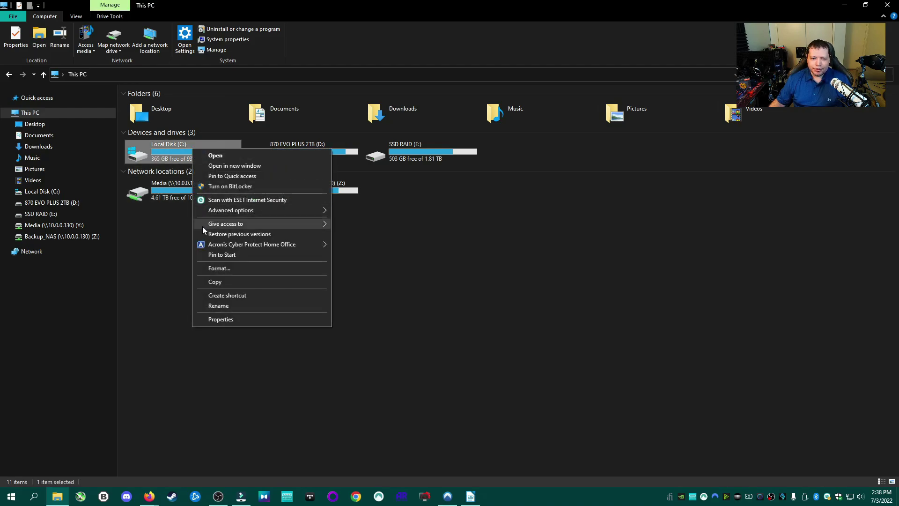
pyautogui.rightClick(163, 149)
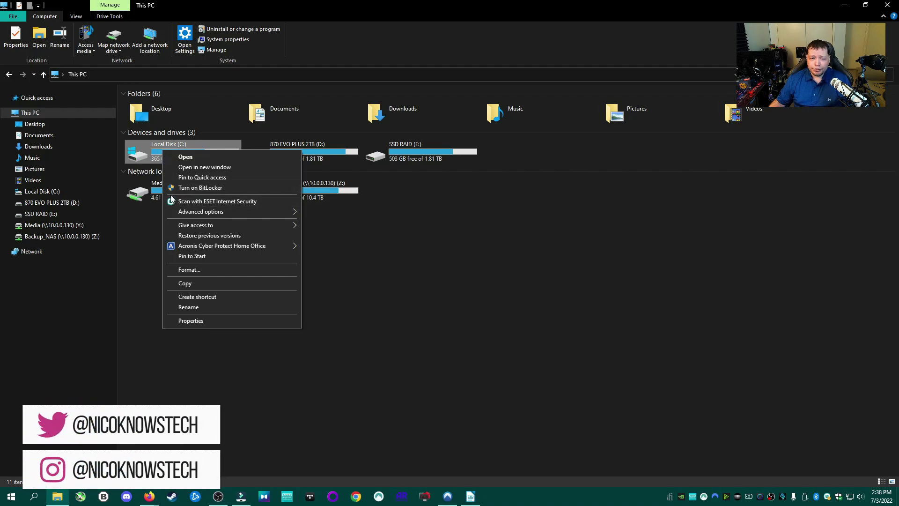
pyautogui.rightClick(409, 143)
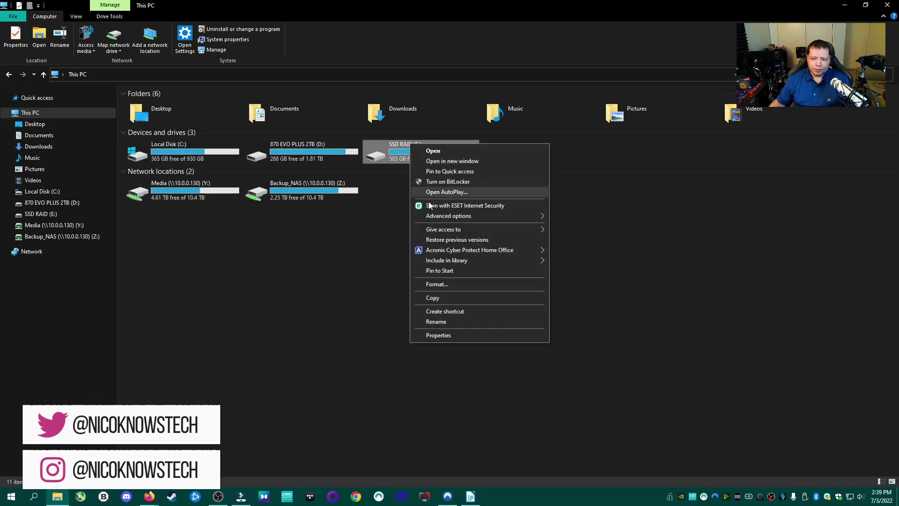
pyautogui.click(438, 336)
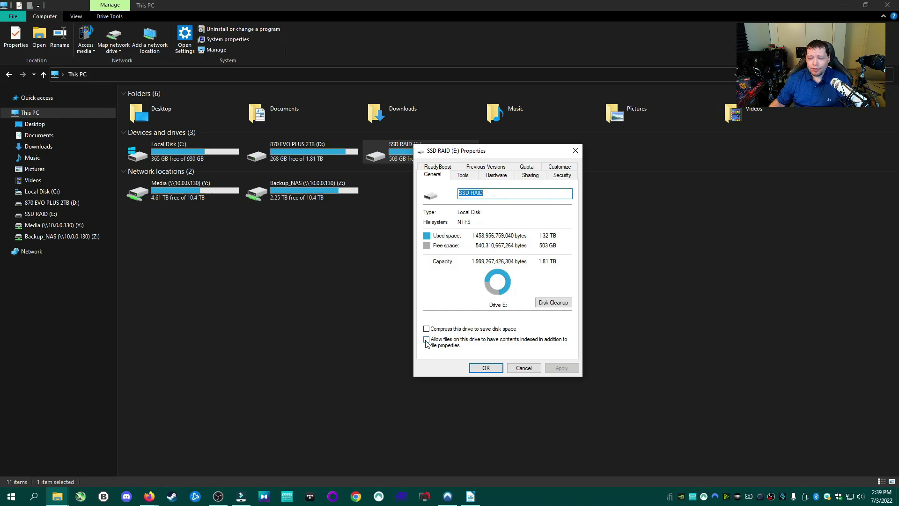
pyautogui.click(426, 341)
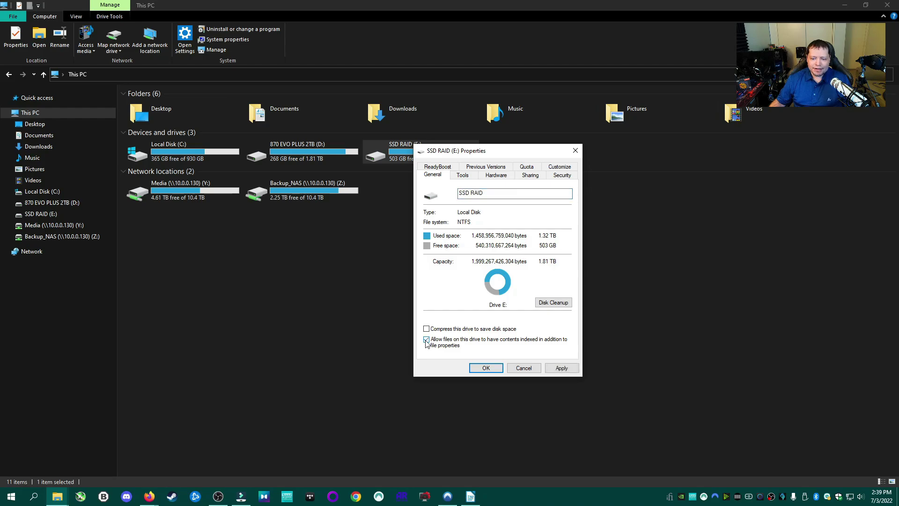
pyautogui.click(558, 367)
pyautogui.click(478, 367)
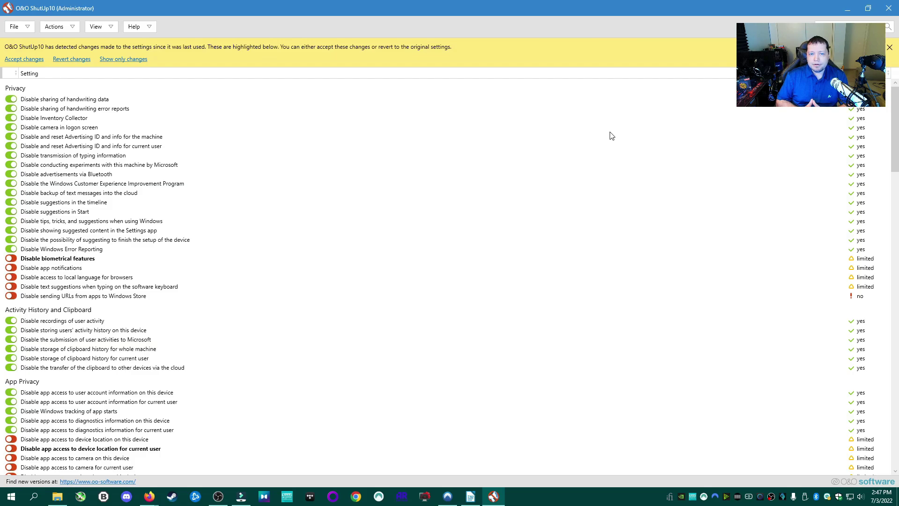
pyautogui.scroll(-15, 218, 149)
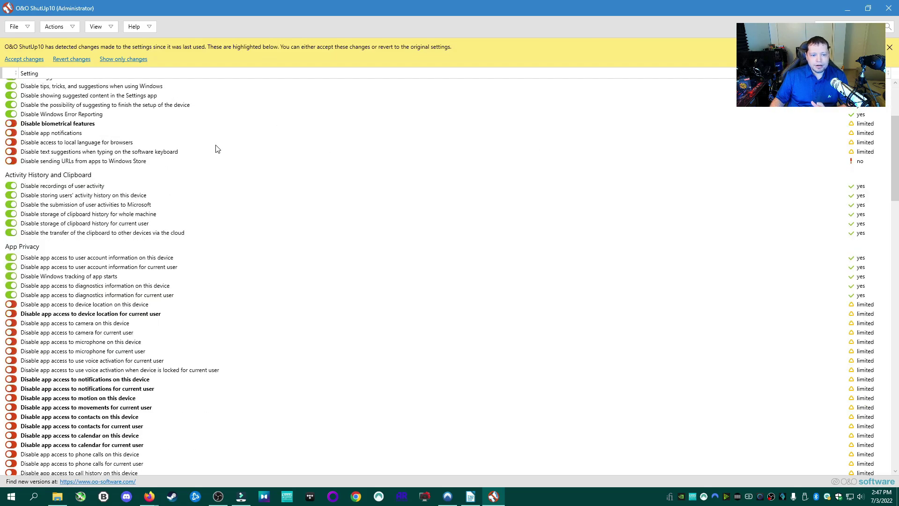
pyautogui.scroll(-8, 218, 148)
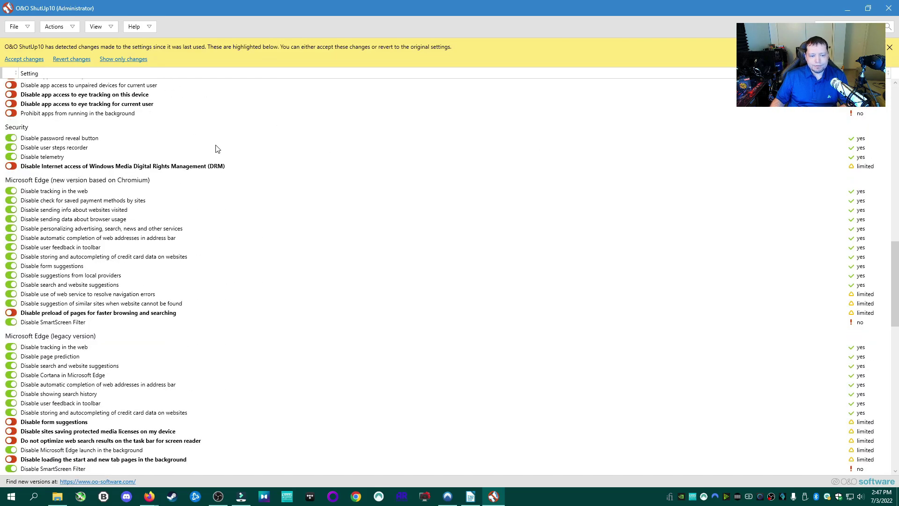
pyautogui.scroll(-20, 218, 149)
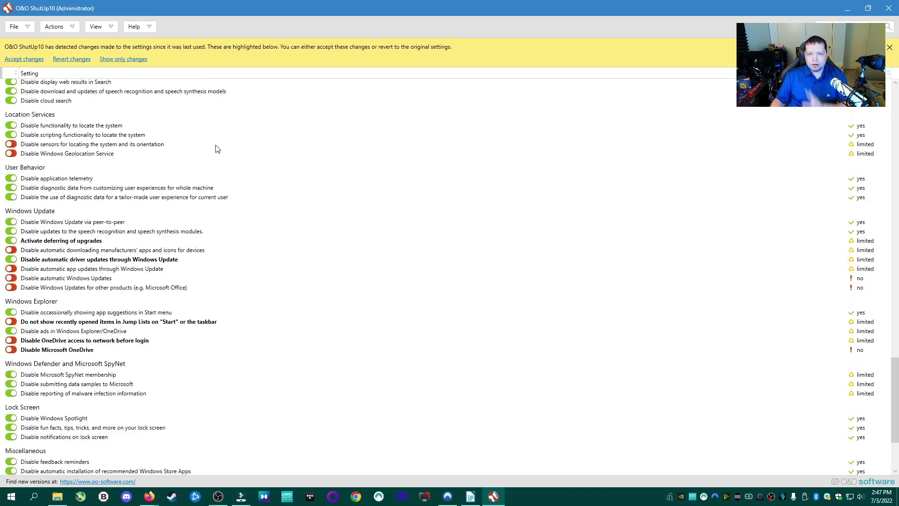
pyautogui.scroll(-2, 217, 149)
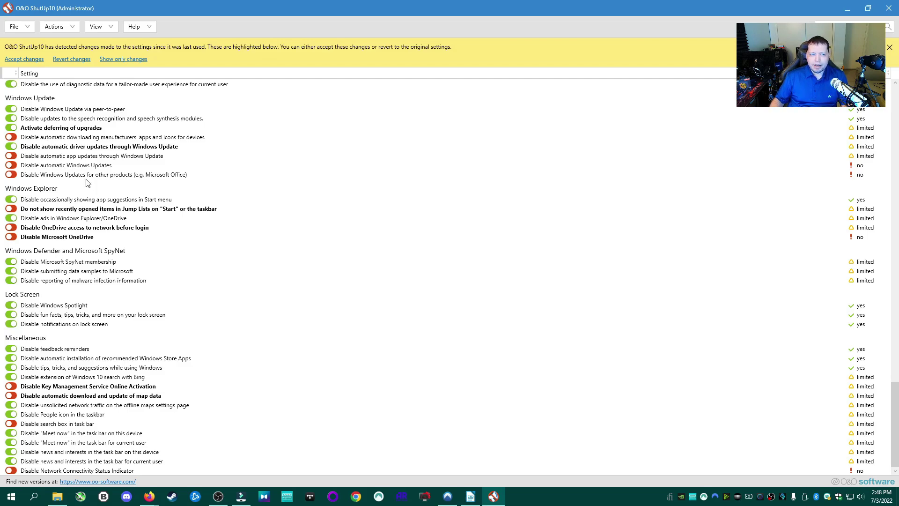
pyautogui.click(65, 29)
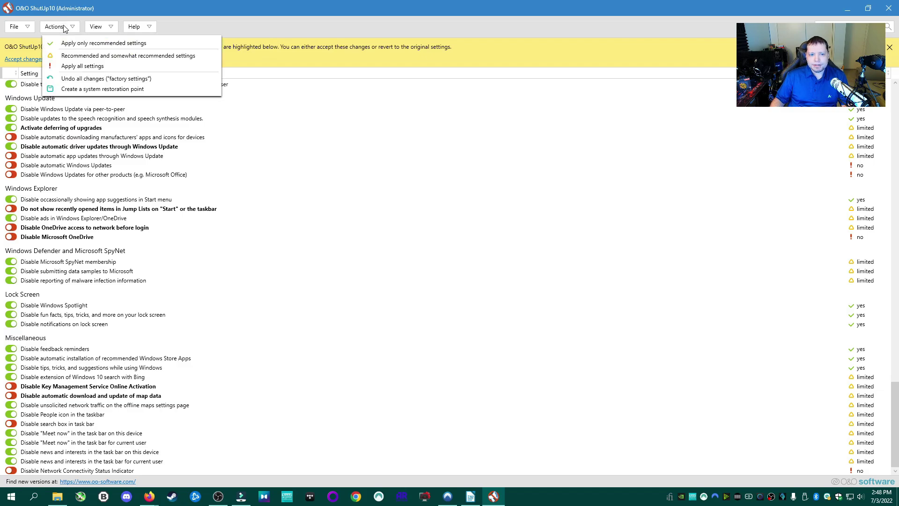
pyautogui.click(80, 44)
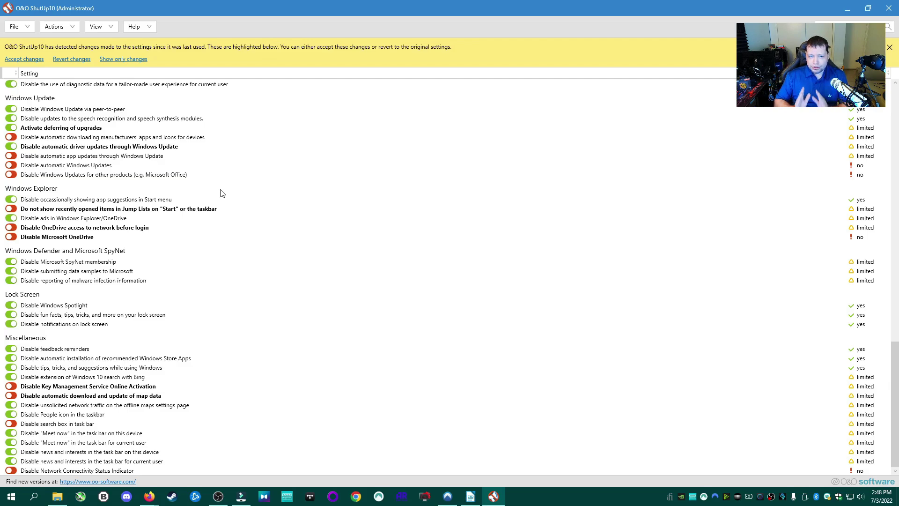
pyautogui.click(67, 28)
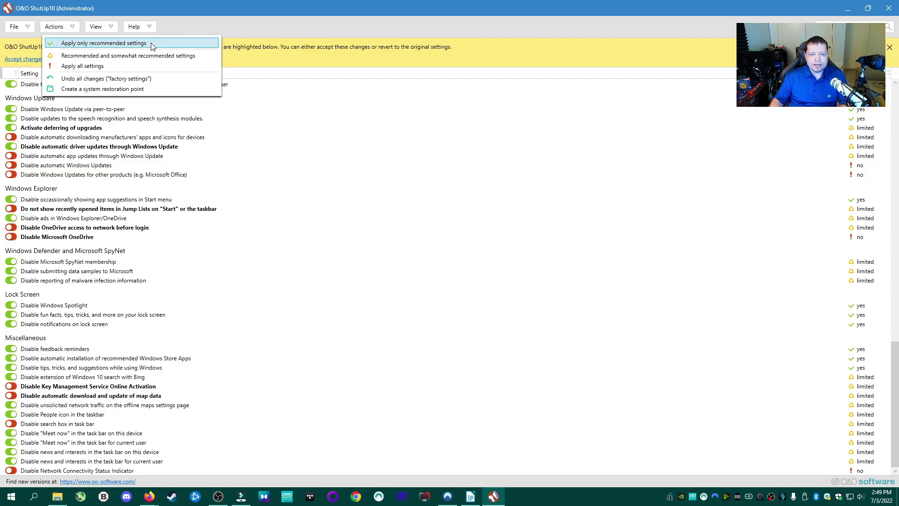
pyautogui.click(152, 46)
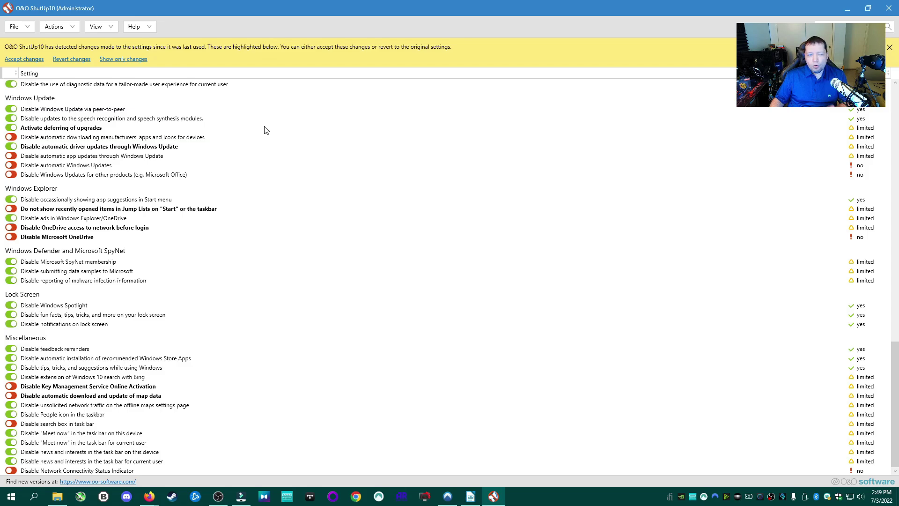
# Step: Open O&O ShutUp10's Actions menu for bulk apply and undo options
pyautogui.click(73, 27)
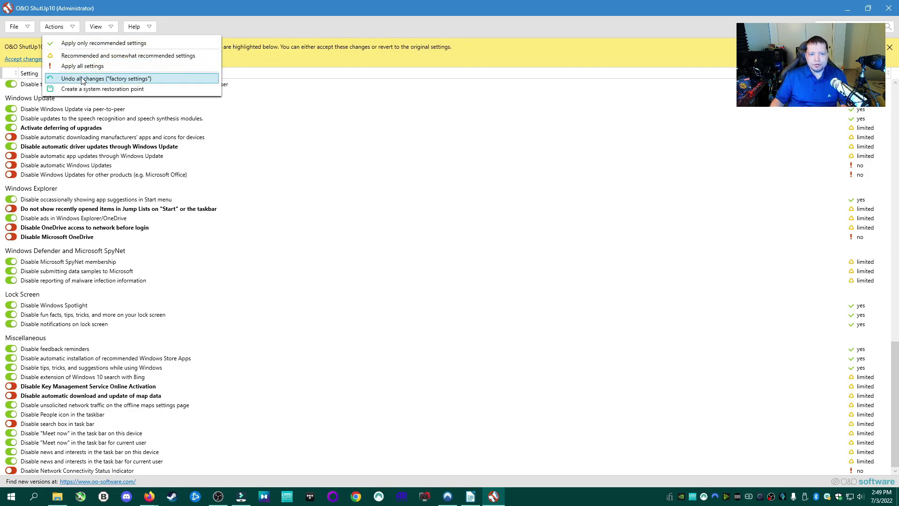